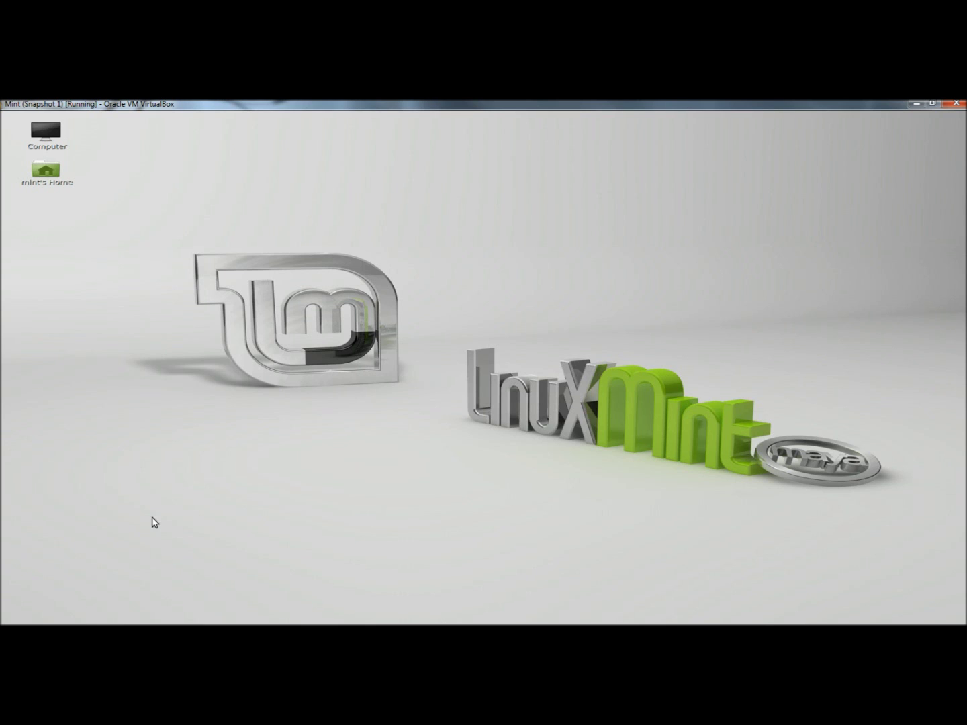
Step: Open the Linux Mint start menu from the panel's Menu button
left_click(11, 624)
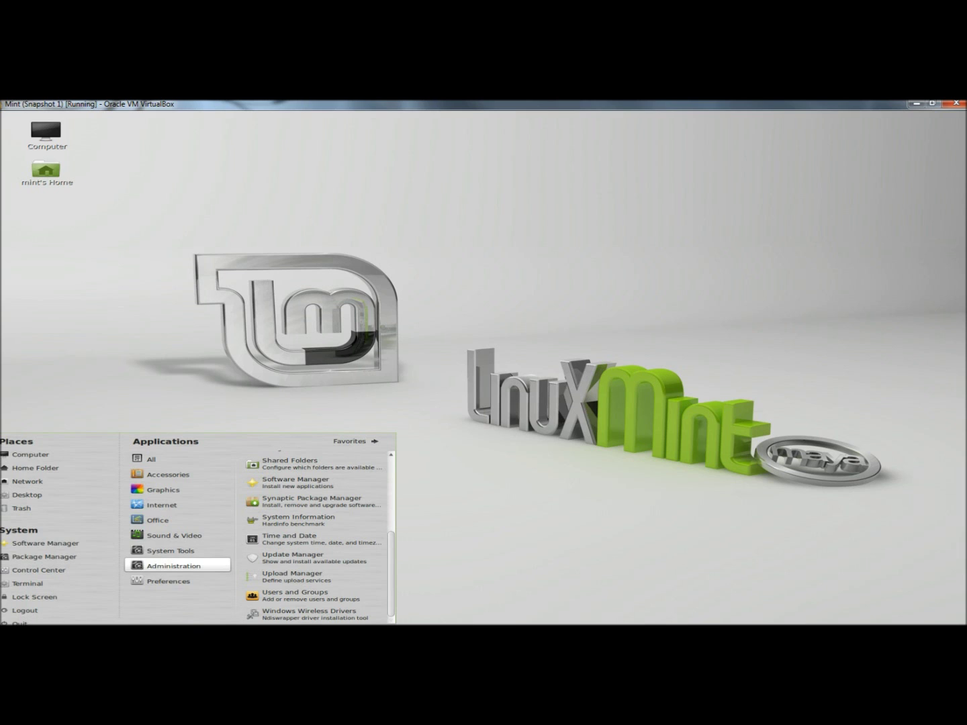
Step: Launch Software Manager, search for 'wine' and open the wine package page
left_click(31, 544)
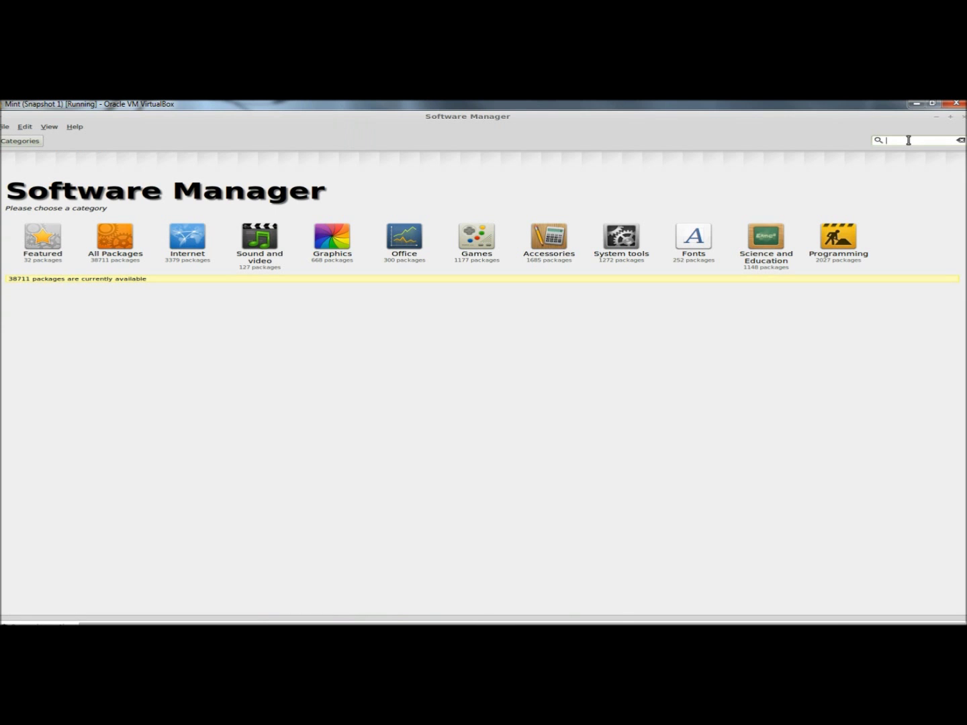
left_click(907, 140)
type("win")
type("e")
key("Return")
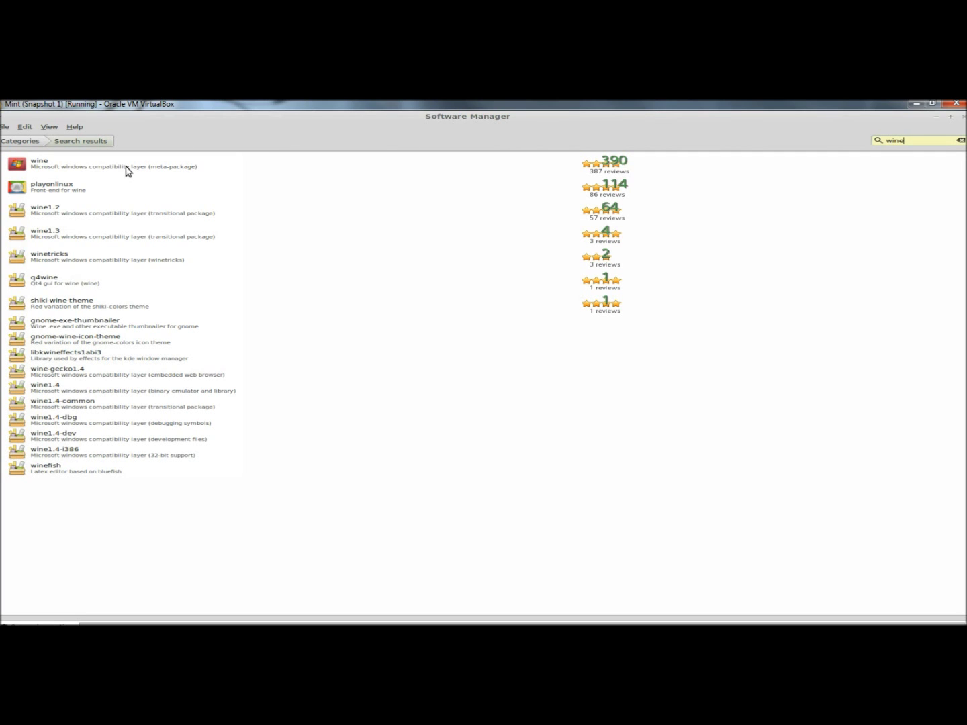
left_click(127, 169)
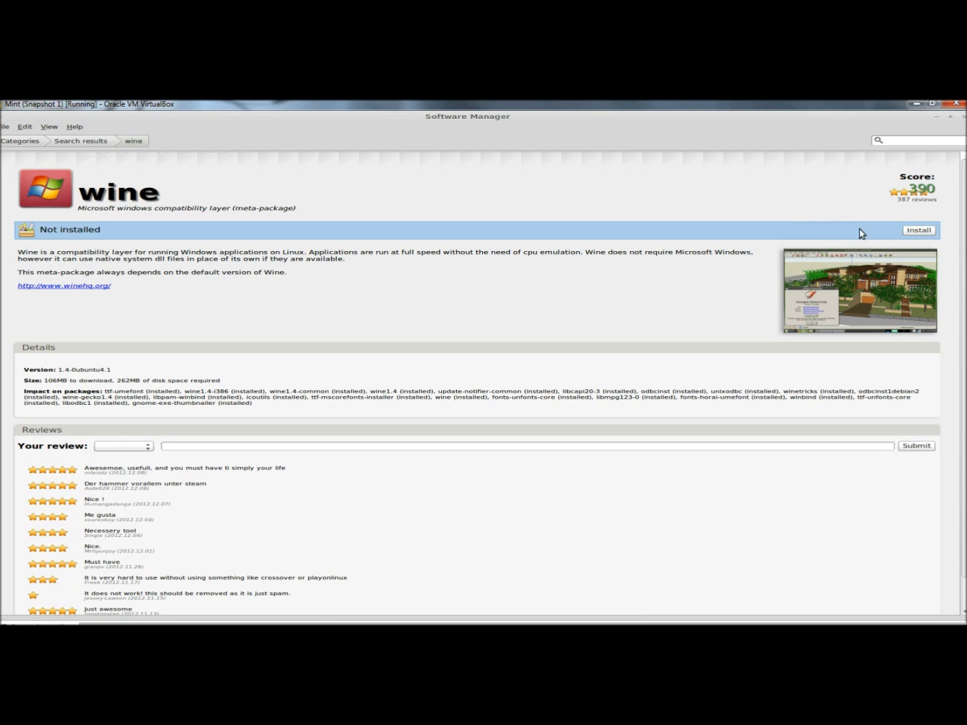
Step: Install the wine package from its Software Manager page
left_click(917, 232)
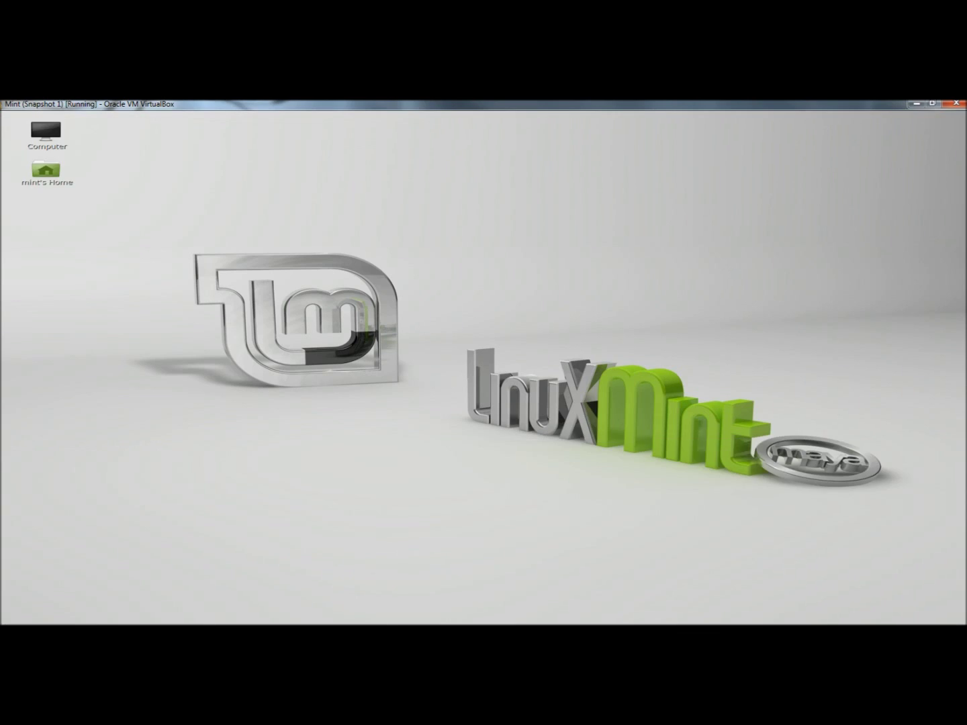
Step: Open the Mint menu to browse the Internet applications
left_click(16, 625)
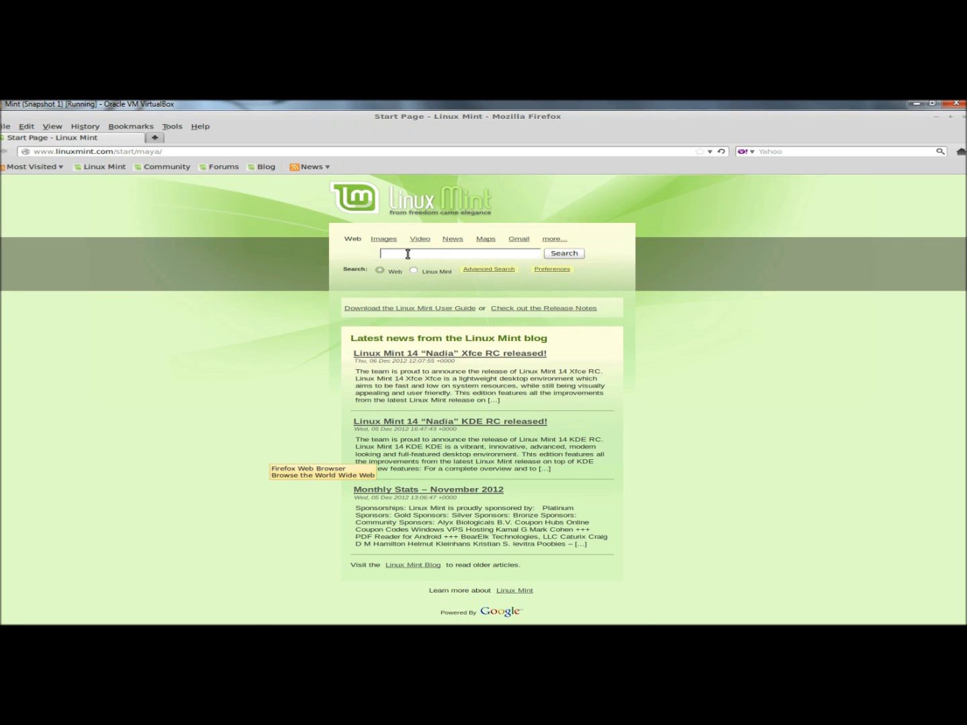
type("downloads.com")
Step: Search the web for 'downloads.com' and open the CNET Download.com result
key("Return")
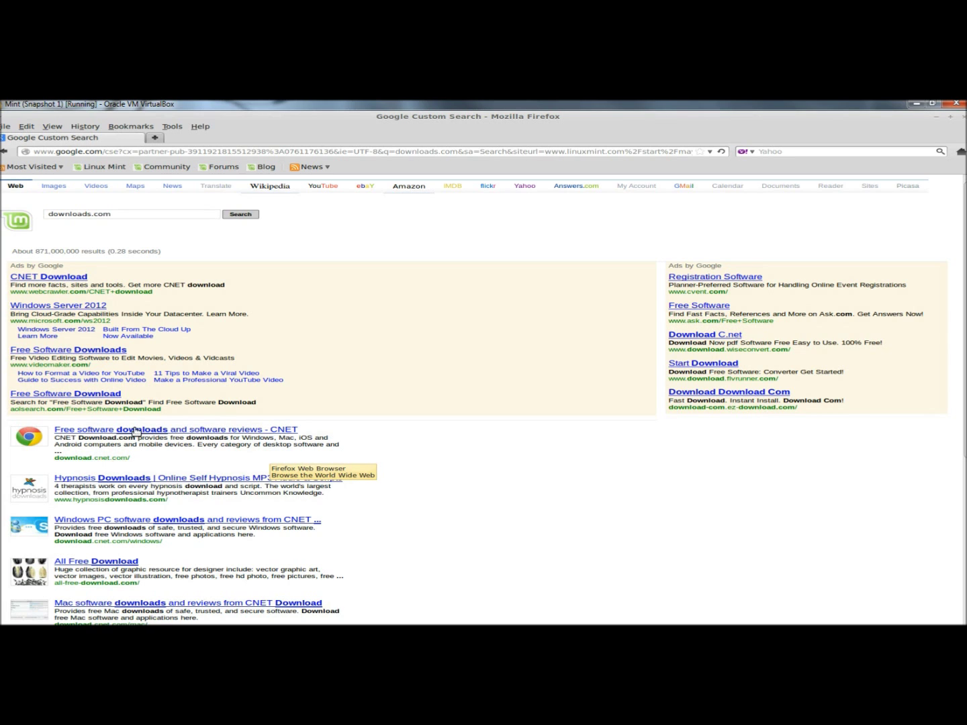
left_click(136, 431)
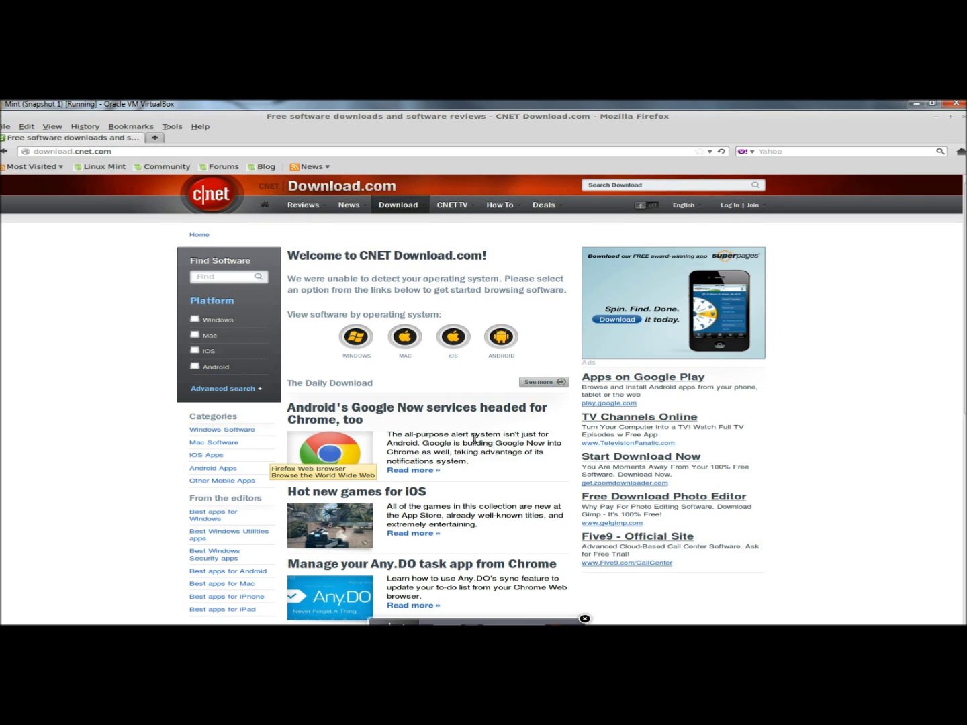
Step: Search Download.com for 'synergy' and download Synergy 1.3.8
left_click(622, 185)
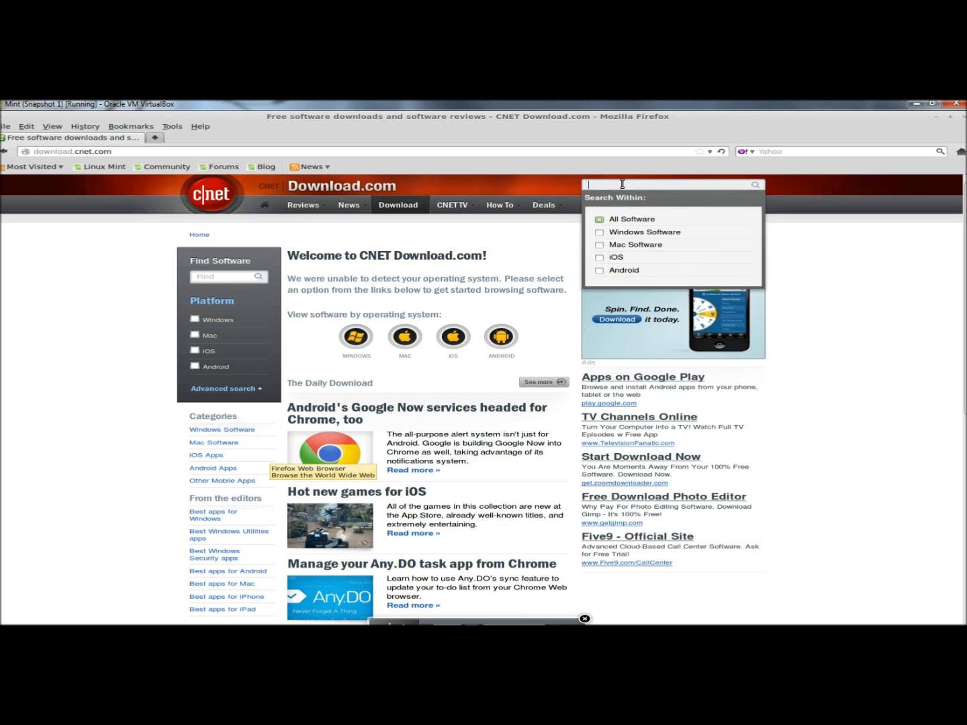
type("sy")
type("nc")
type("rgy")
key("Return")
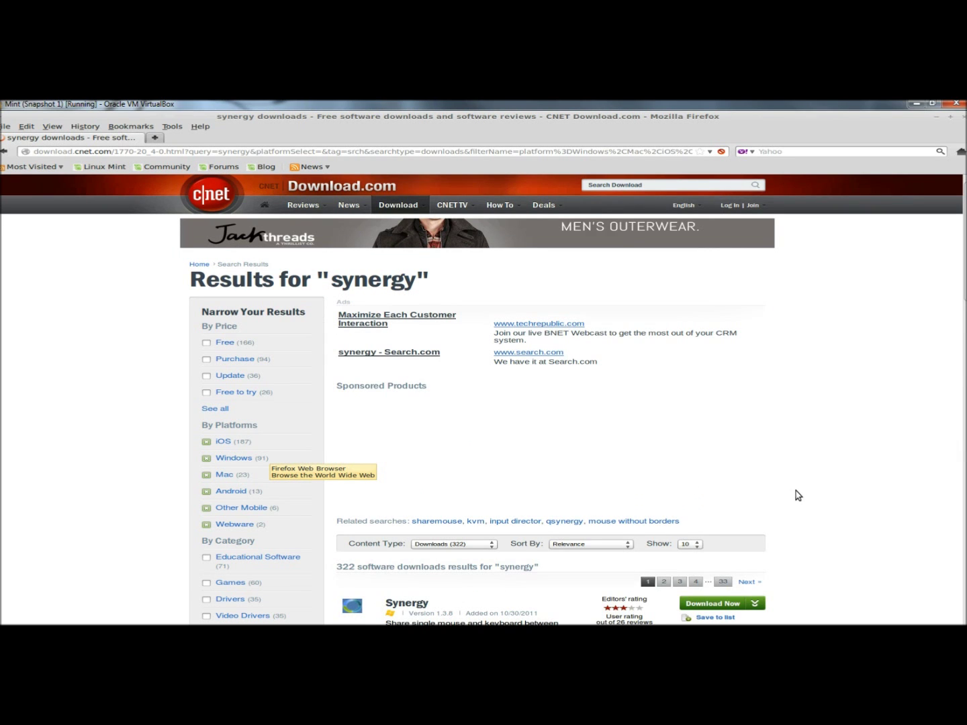
scroll(815, 492, "down", 3)
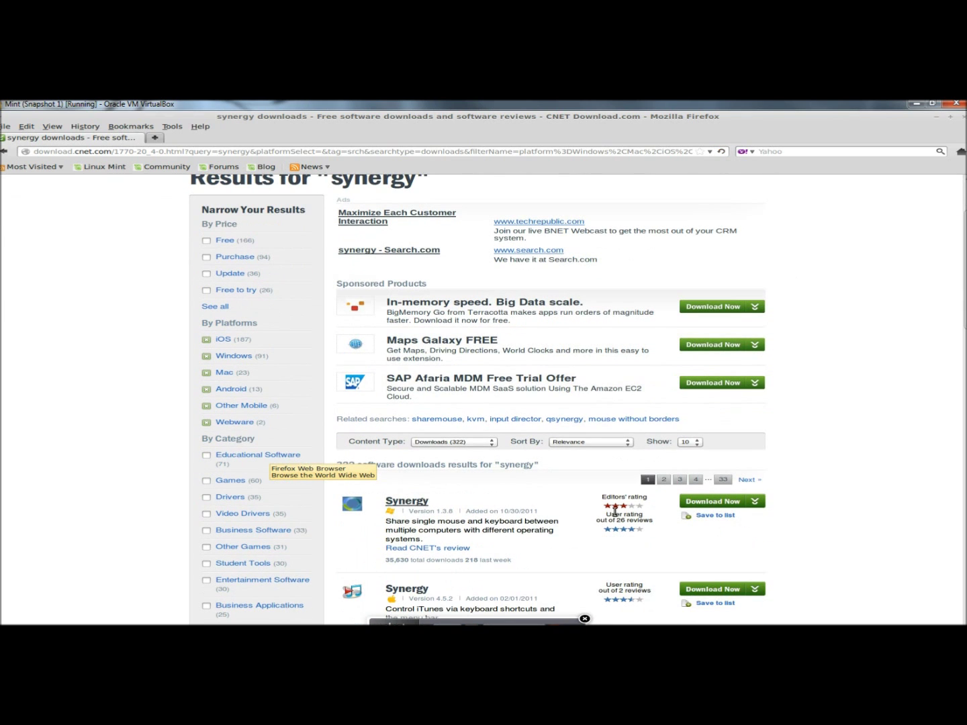
left_click(727, 506)
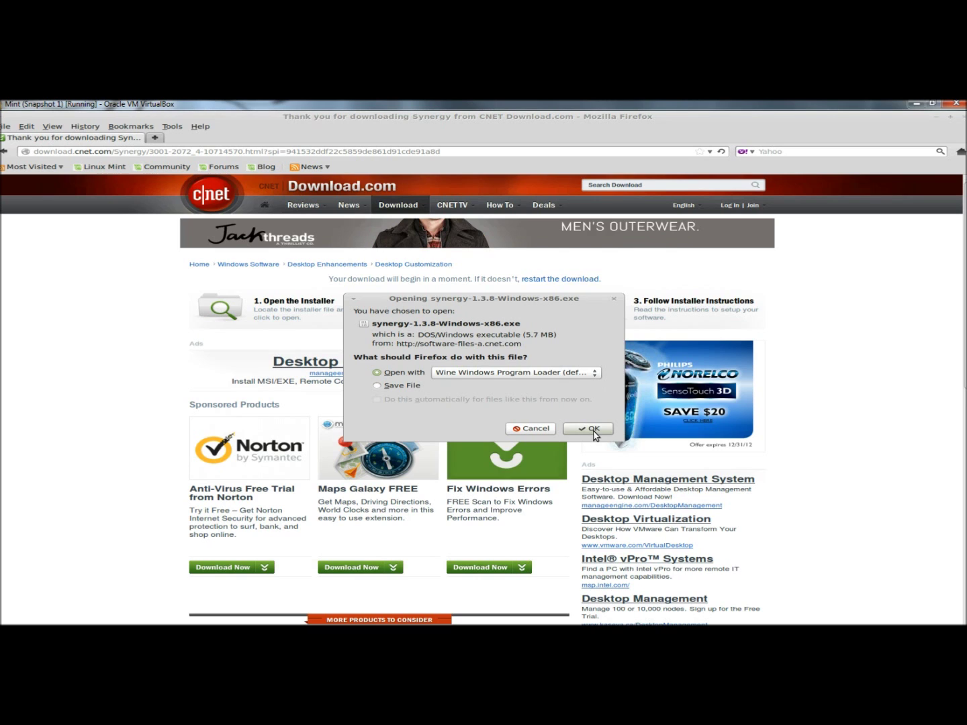
Step: Open the Synergy installer with Wine Windows Program Loader, then close Firefox
key("Return")
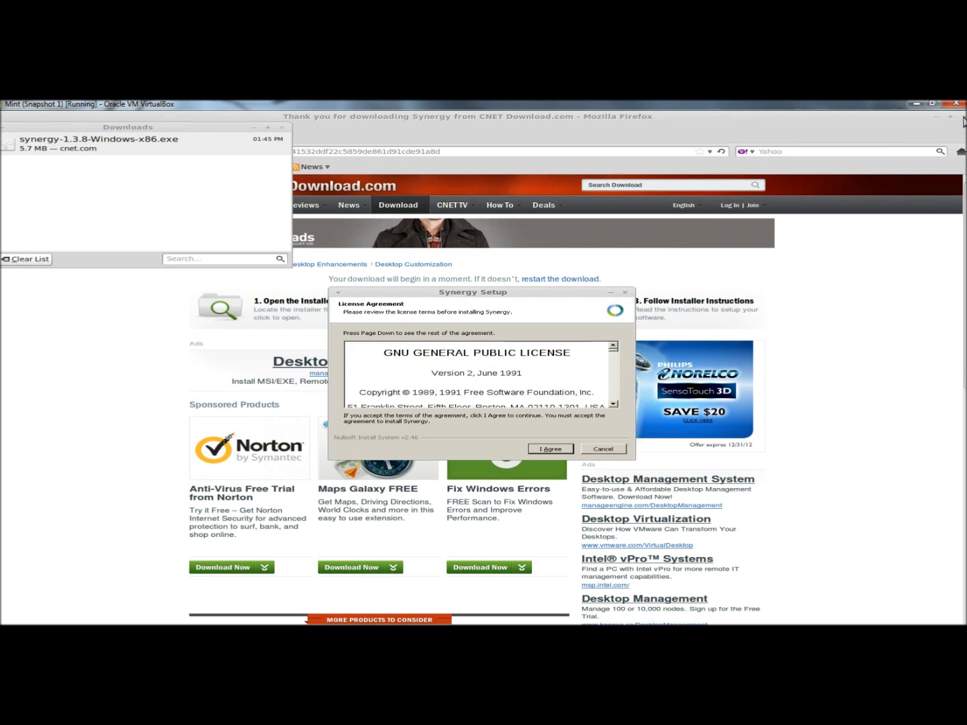
left_click(936, 117)
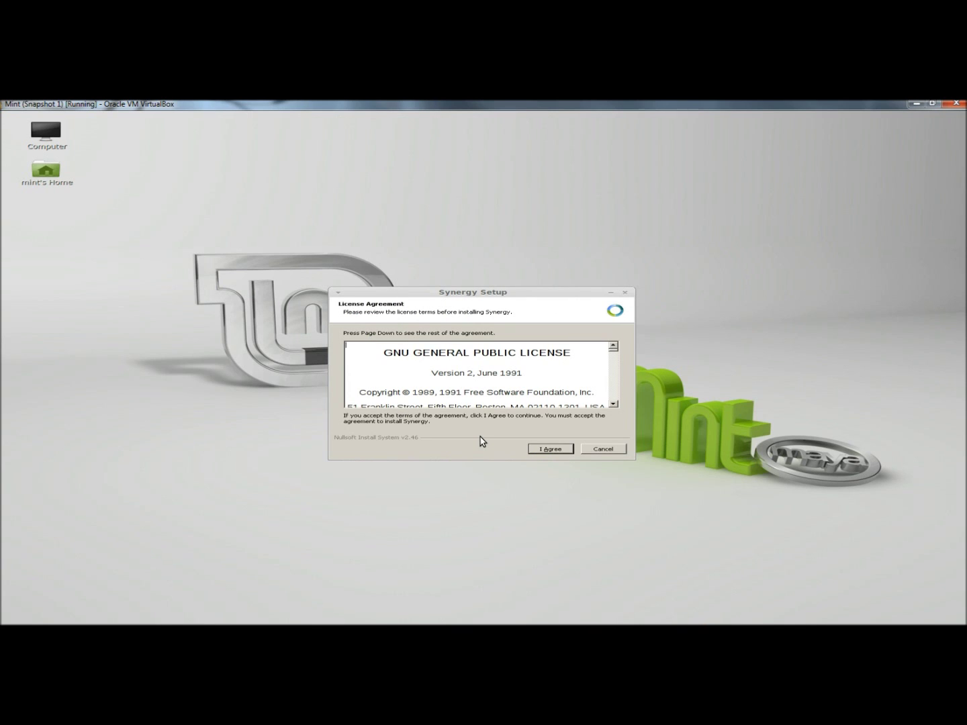
Step: Accept the GPL license, install Synergy into home/mint/Desktop, and close Setup when finished
left_click(551, 451)
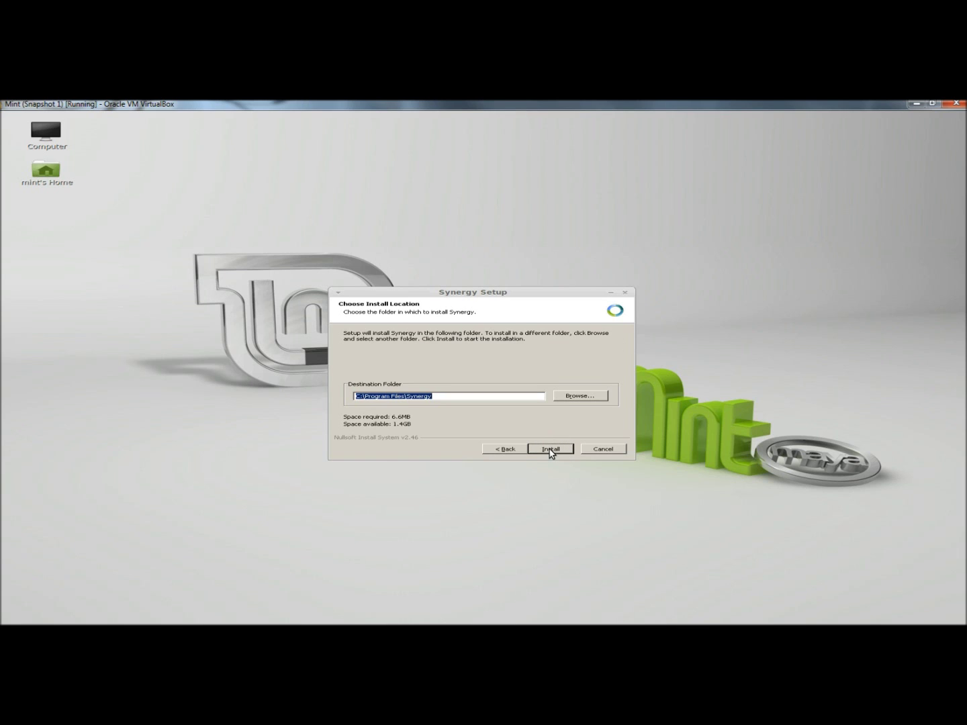
left_click(575, 398)
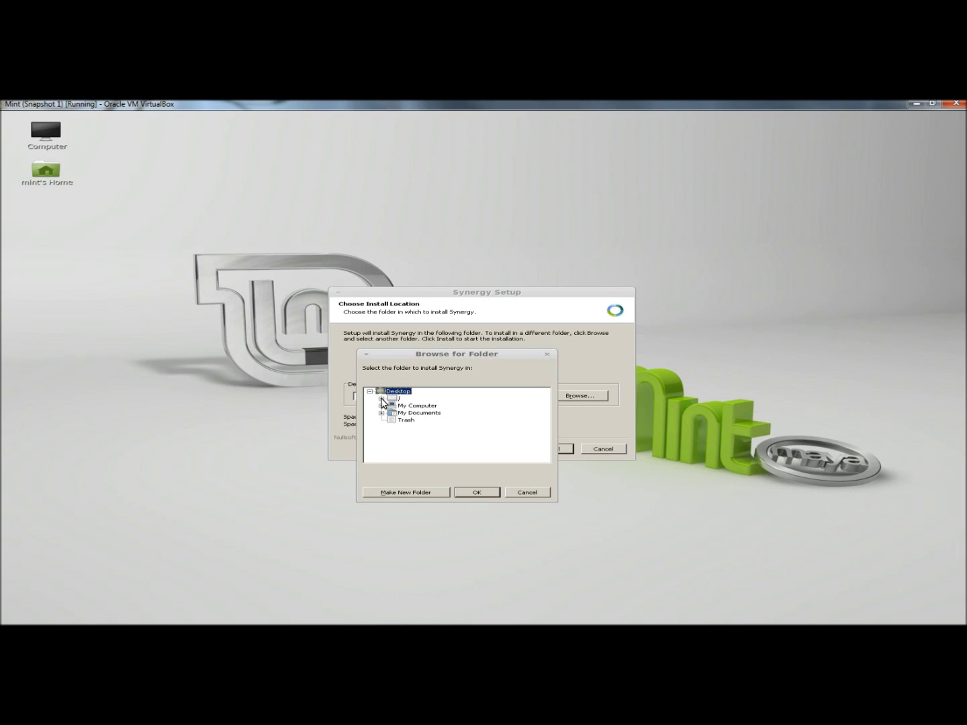
left_click(381, 399)
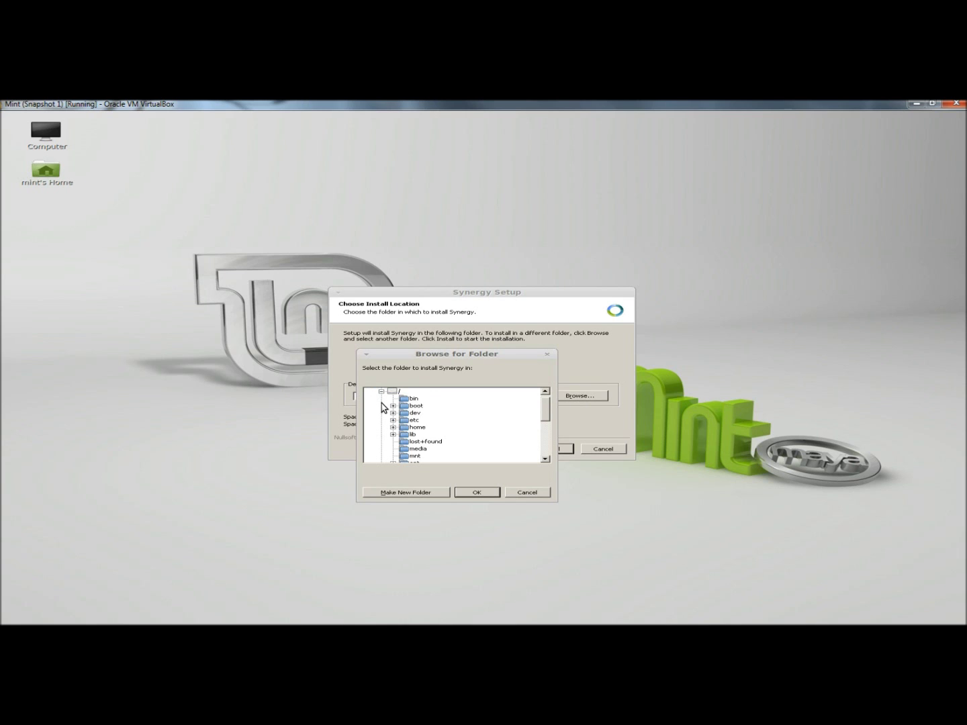
left_click(478, 493)
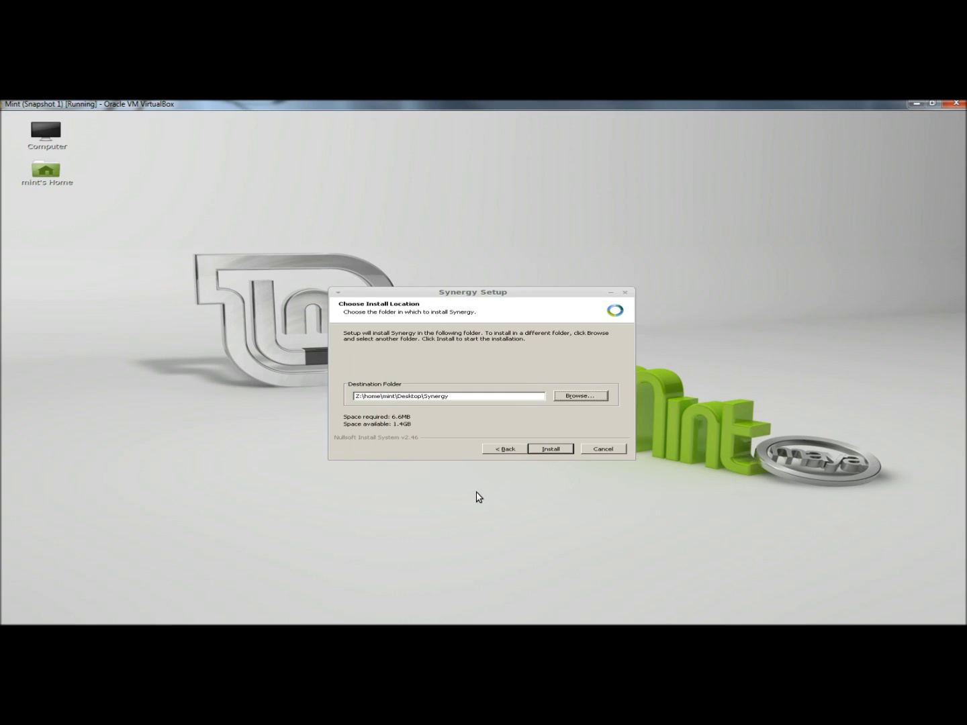
left_click(549, 449)
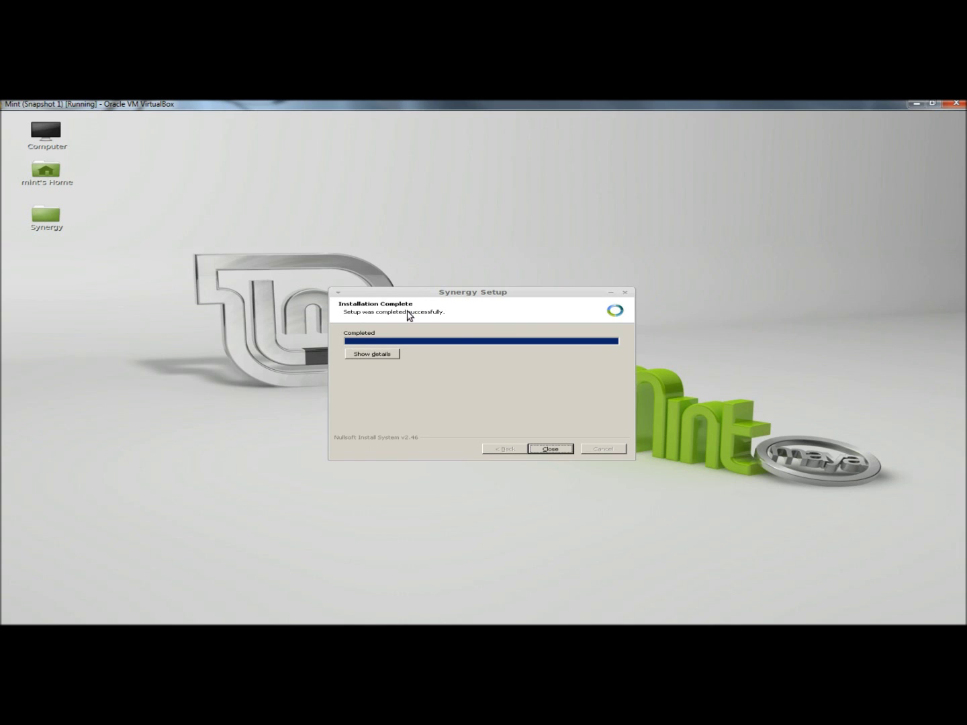
left_click(556, 454)
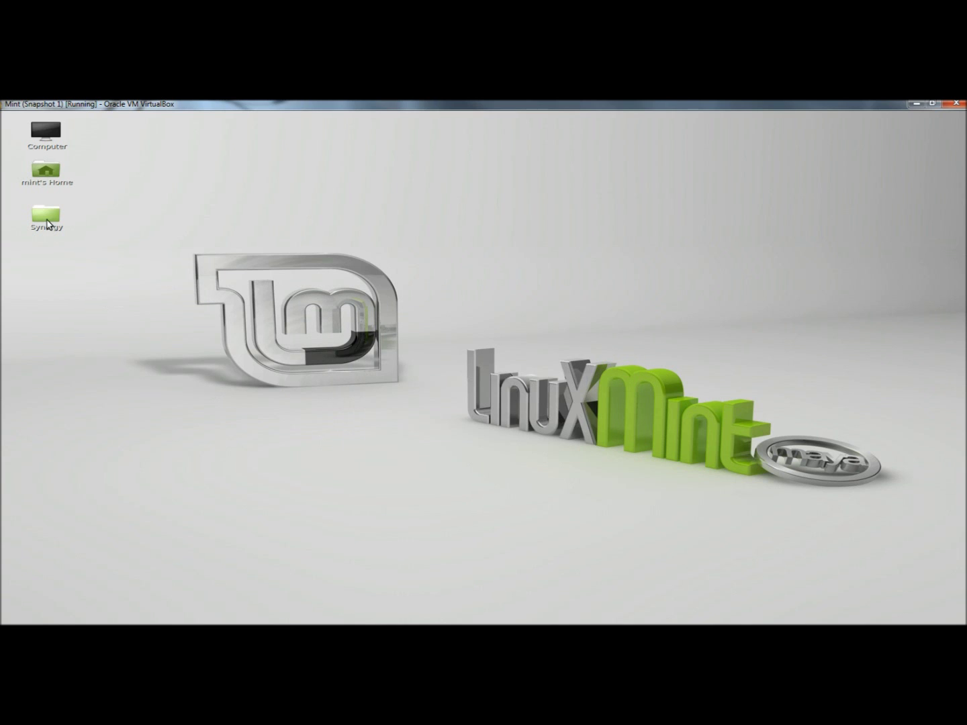
Step: Run launcher.exe from the desktop Synergy folder with Wine, moving its settings window right
left_click(46, 219)
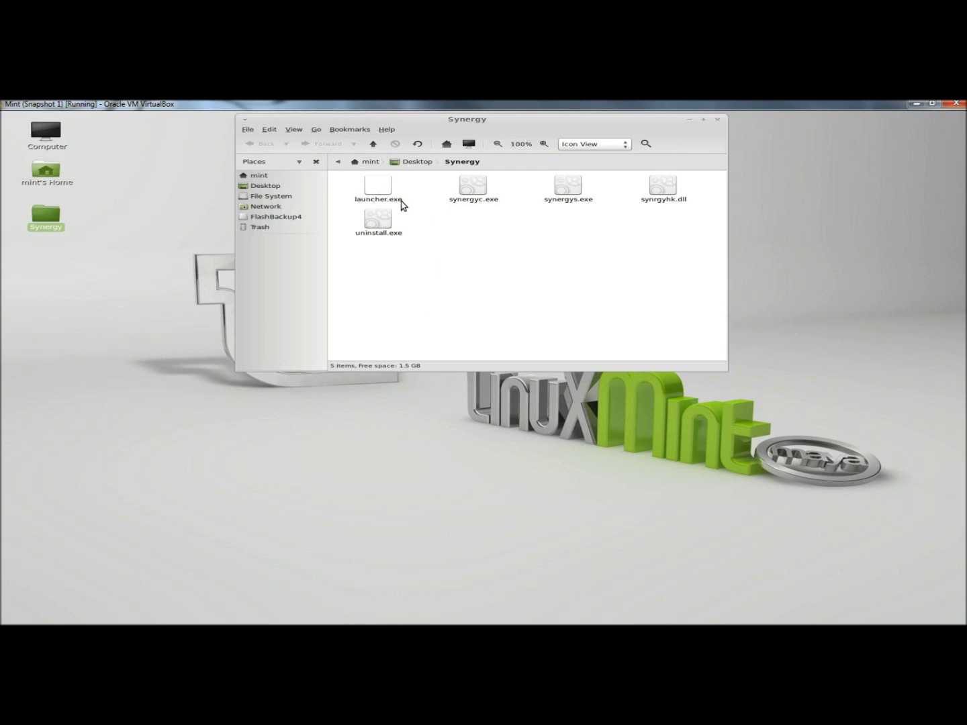
right_click(380, 186)
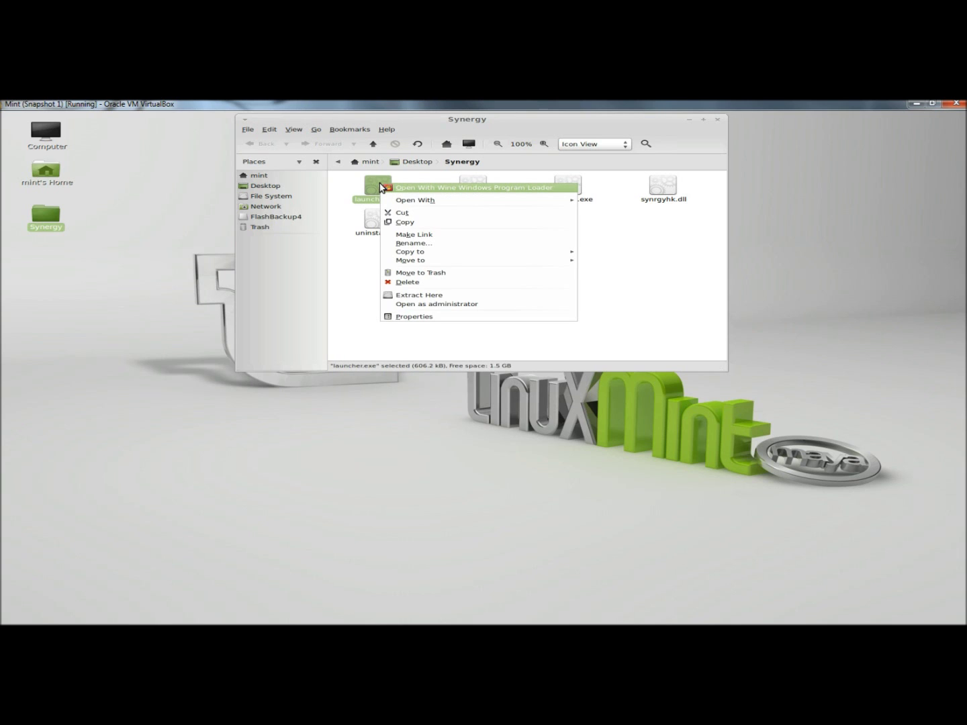
left_click(426, 193)
left_click_drag(435, 217, 604, 236)
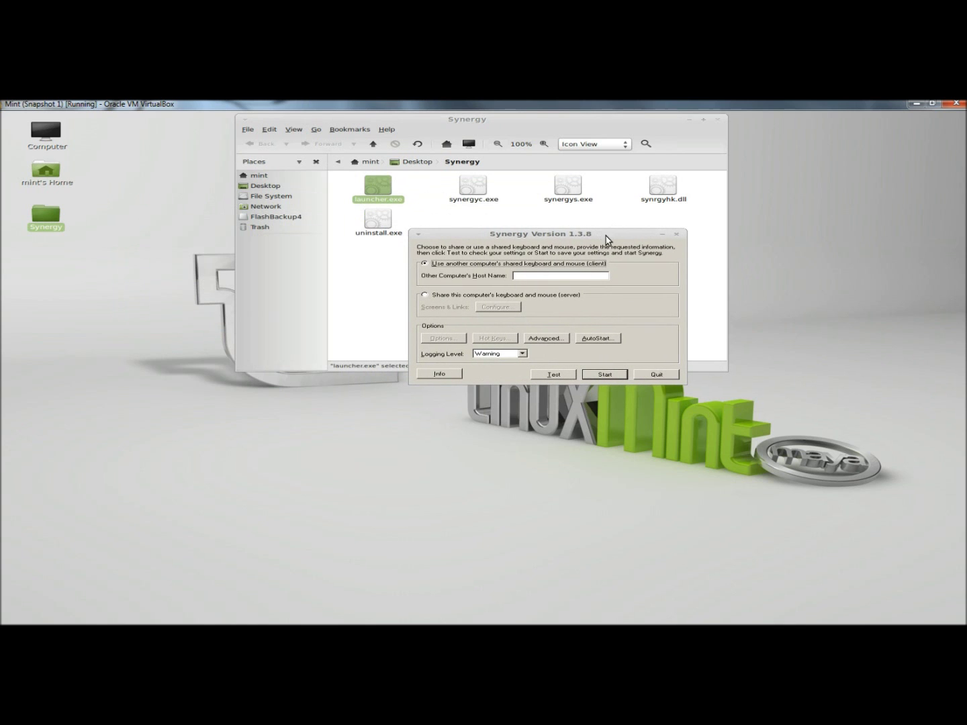